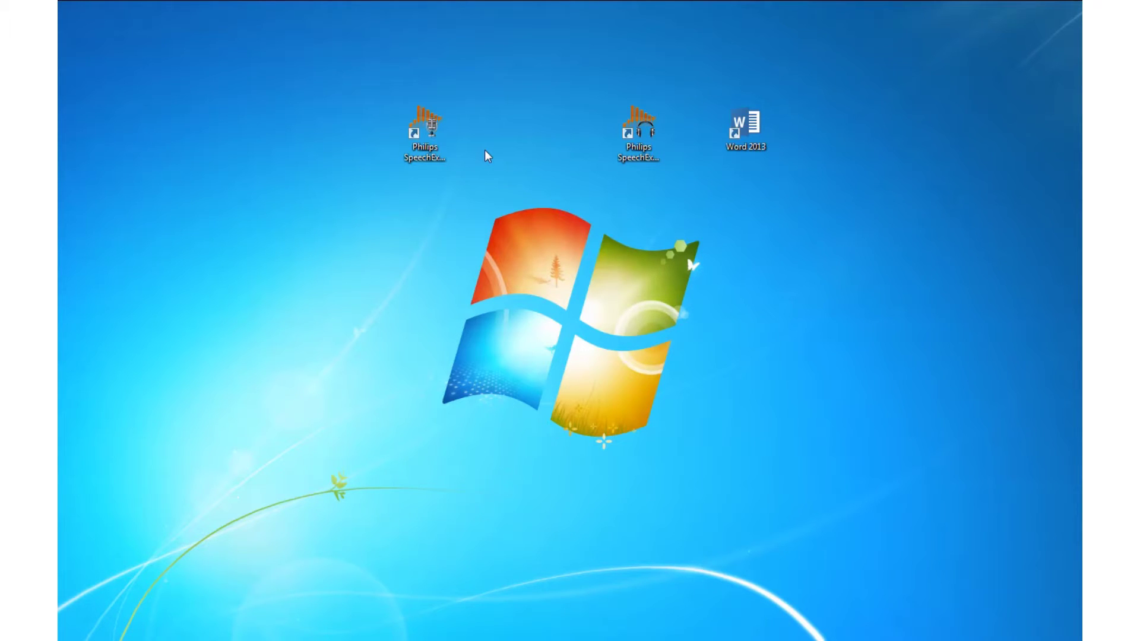
Launch Dictate, browse the empty Temp, Outbox, Sent Items and Local Work folders, then return to Finished dictations.
double_click(434, 141)
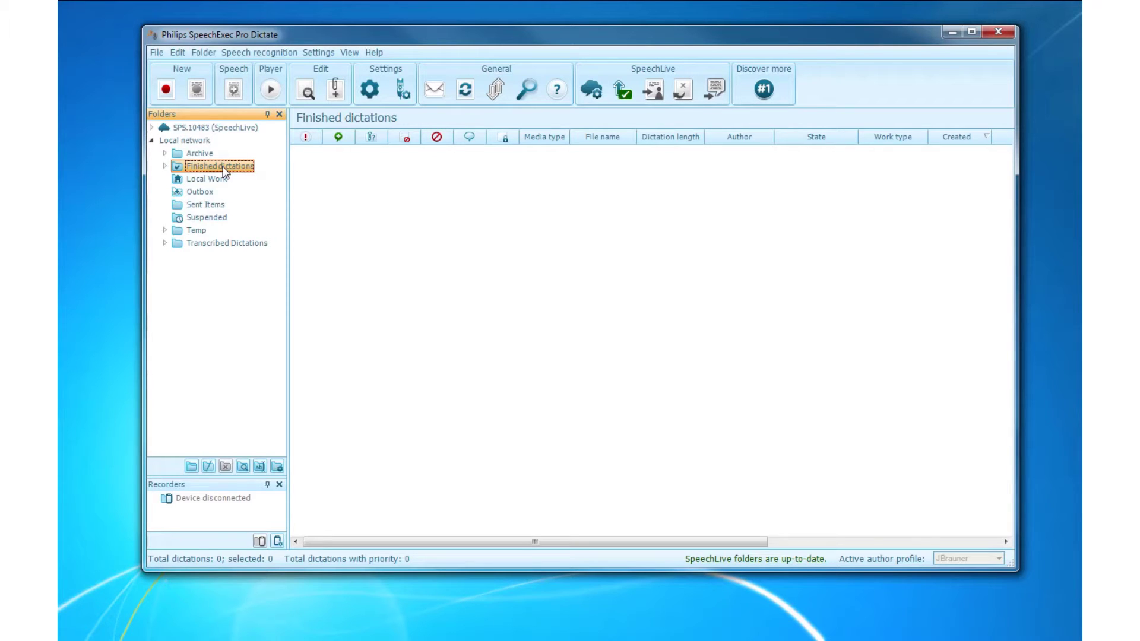
click(205, 233)
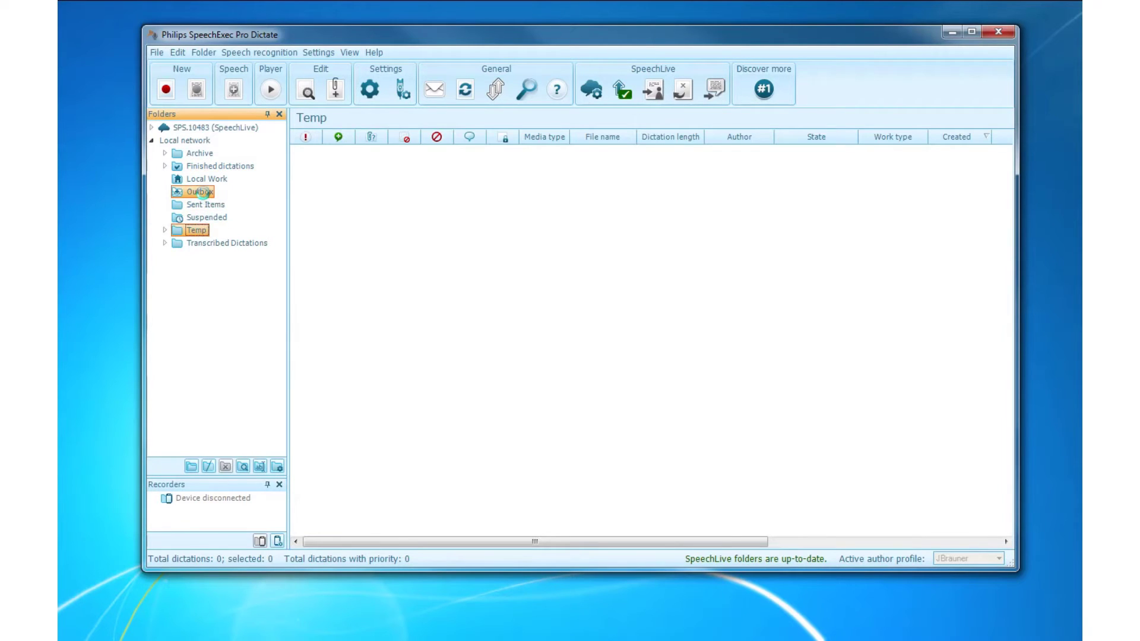
click(200, 192)
click(206, 204)
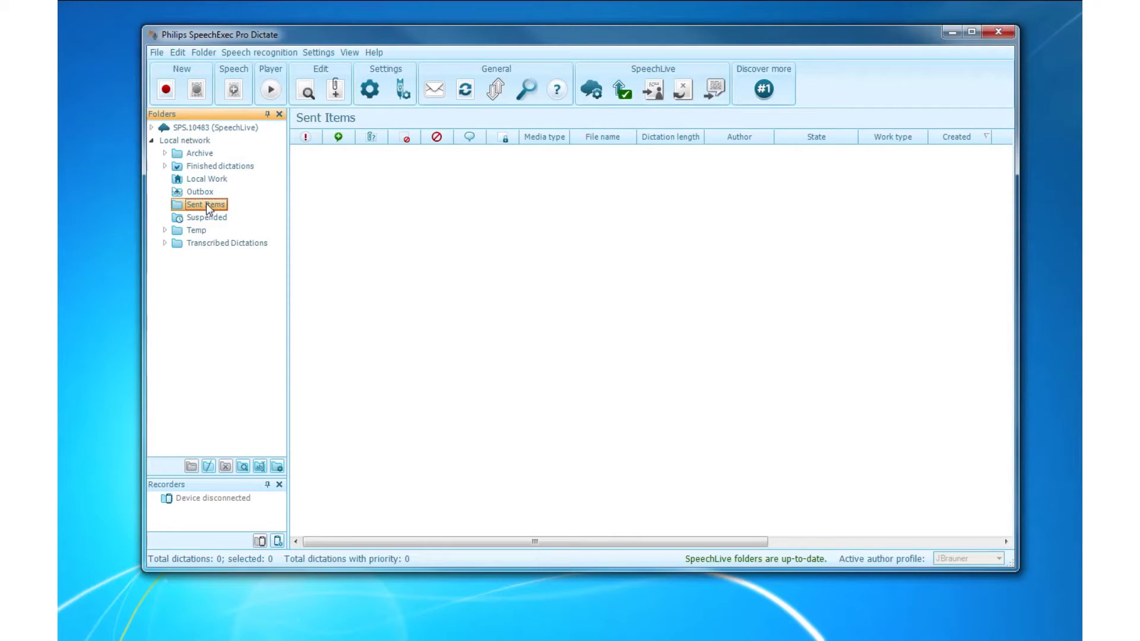
click(200, 180)
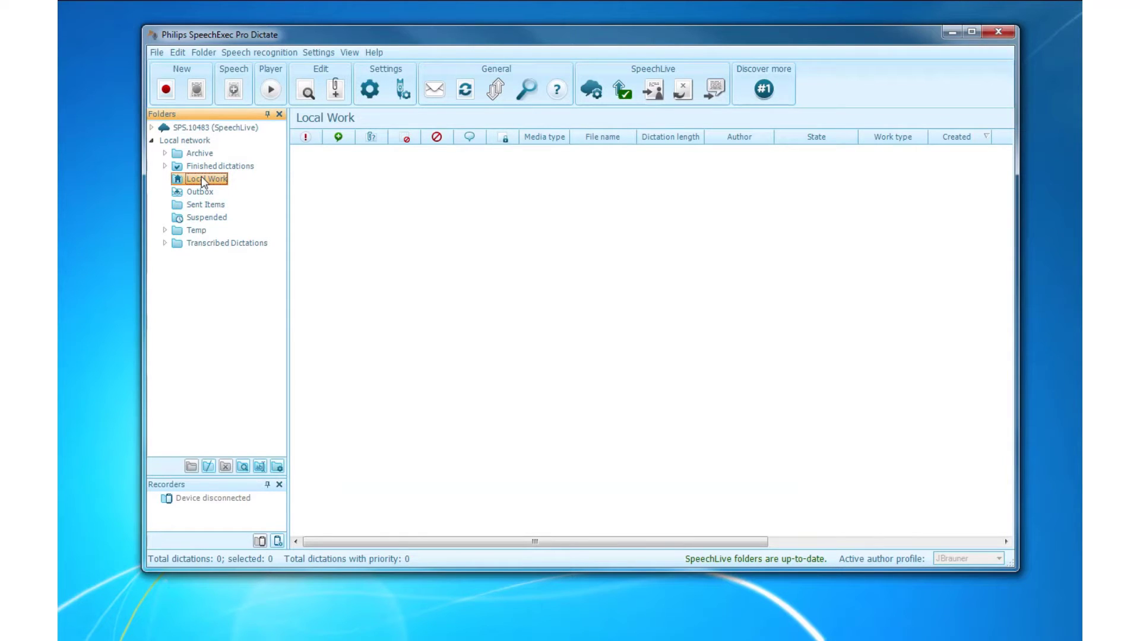
click(204, 167)
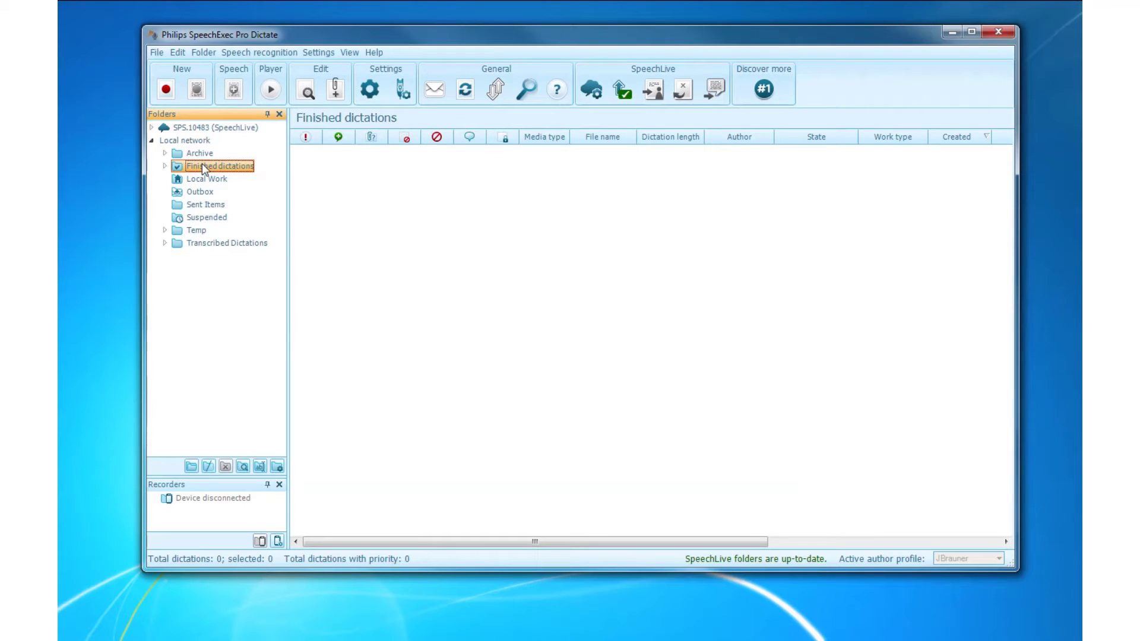
right_click(204, 169)
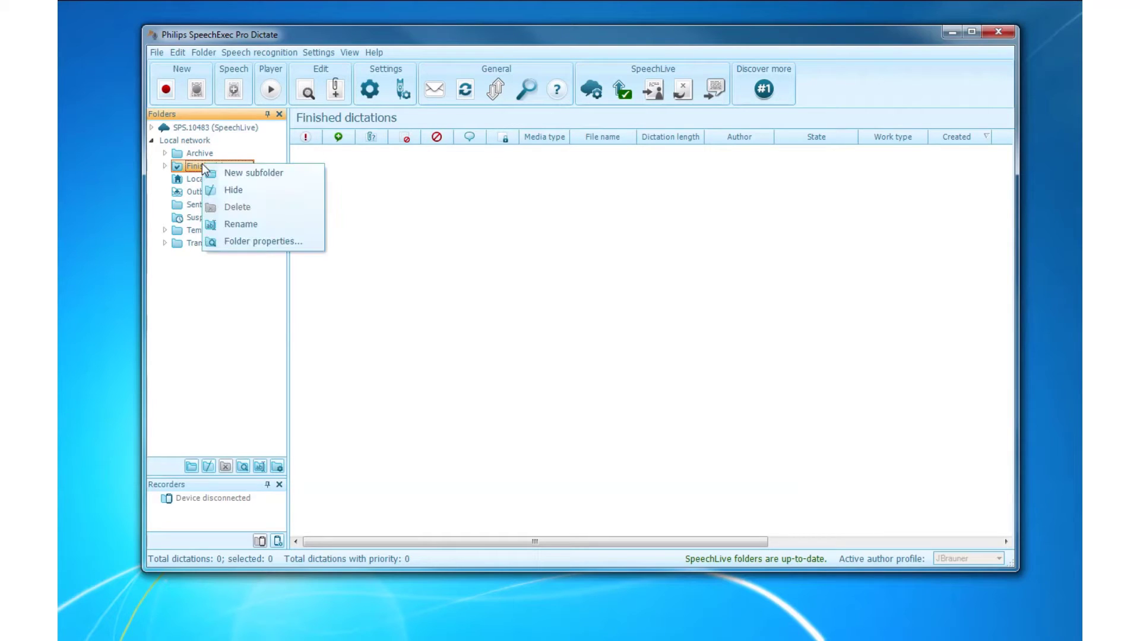
click(255, 243)
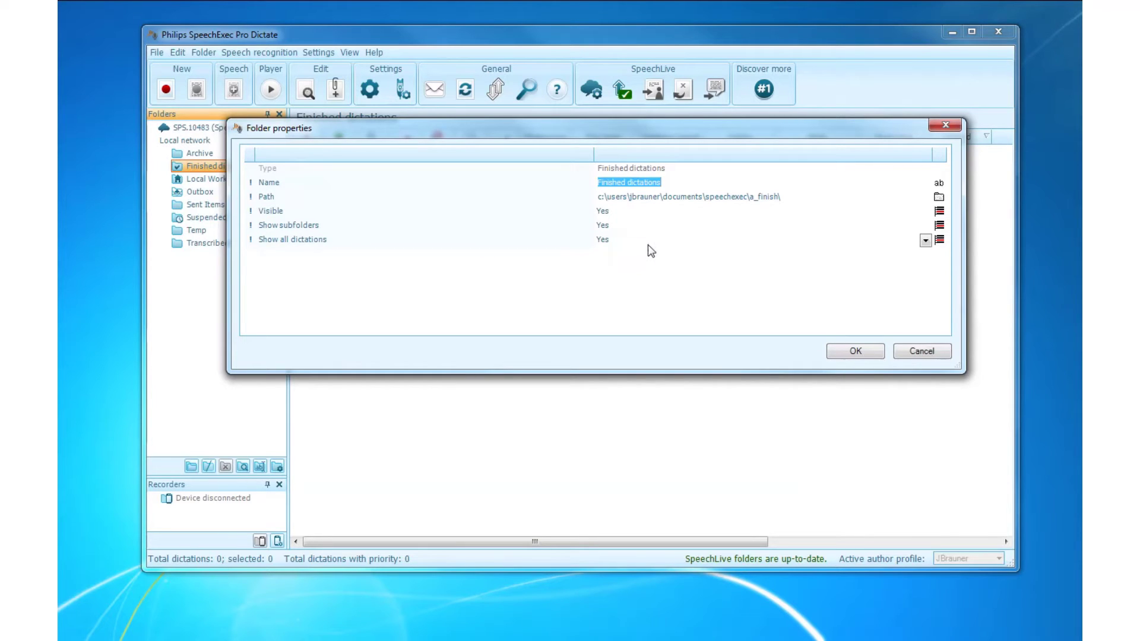
click(940, 198)
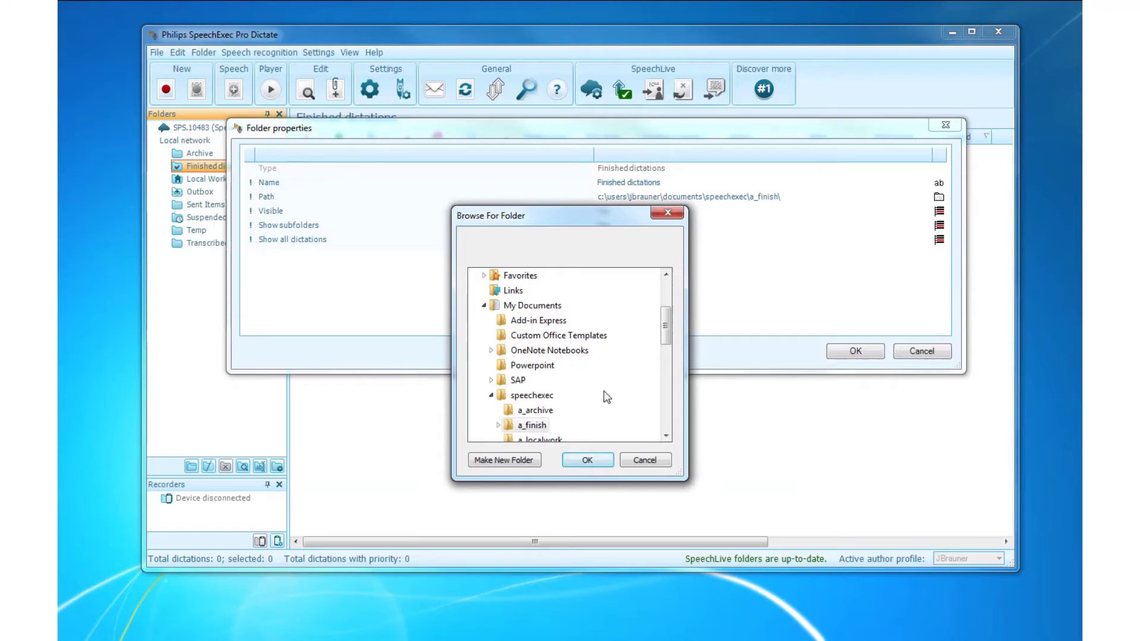
drag(665, 335, 665, 381)
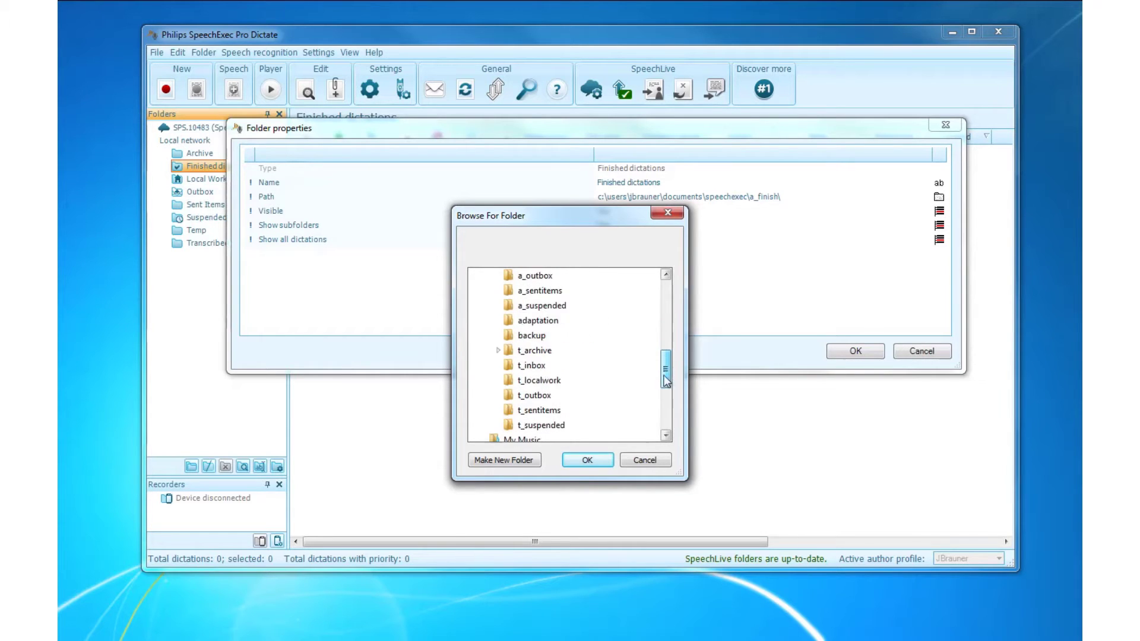
click(647, 460)
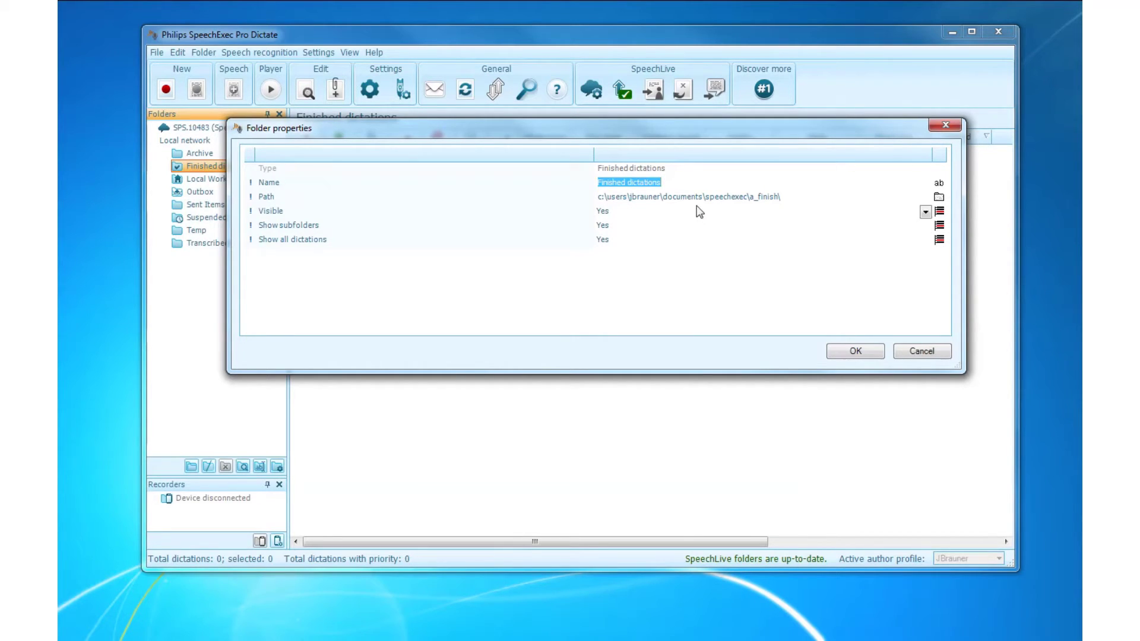
mouse_move(772, 210)
click(855, 352)
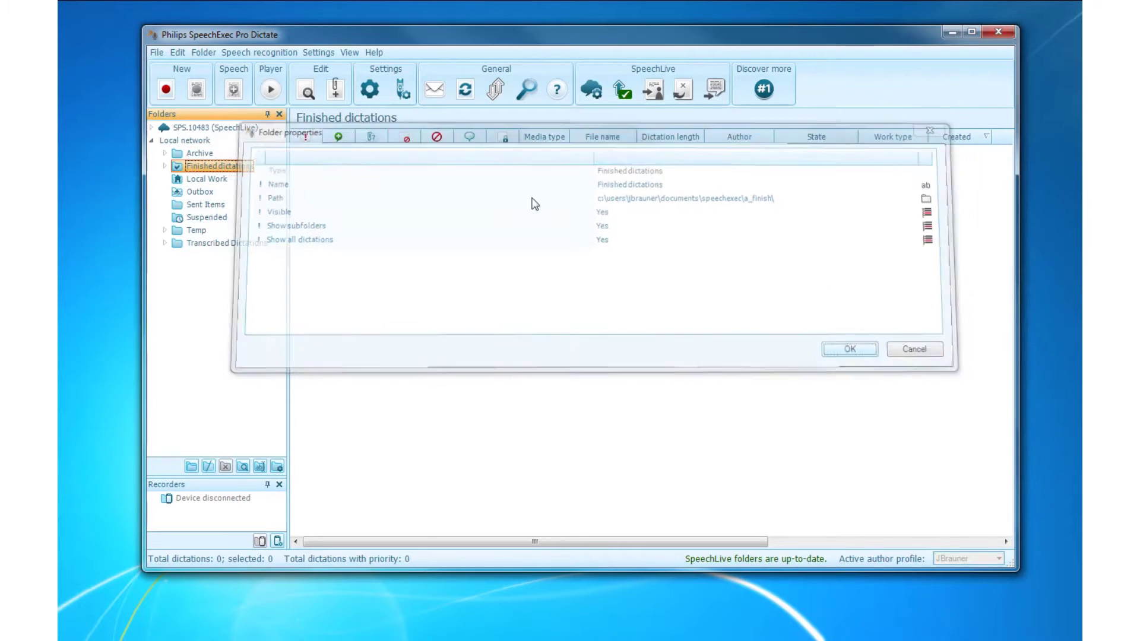
Record a four-second dictation stored in the local folder, then stop and finish it.
click(167, 90)
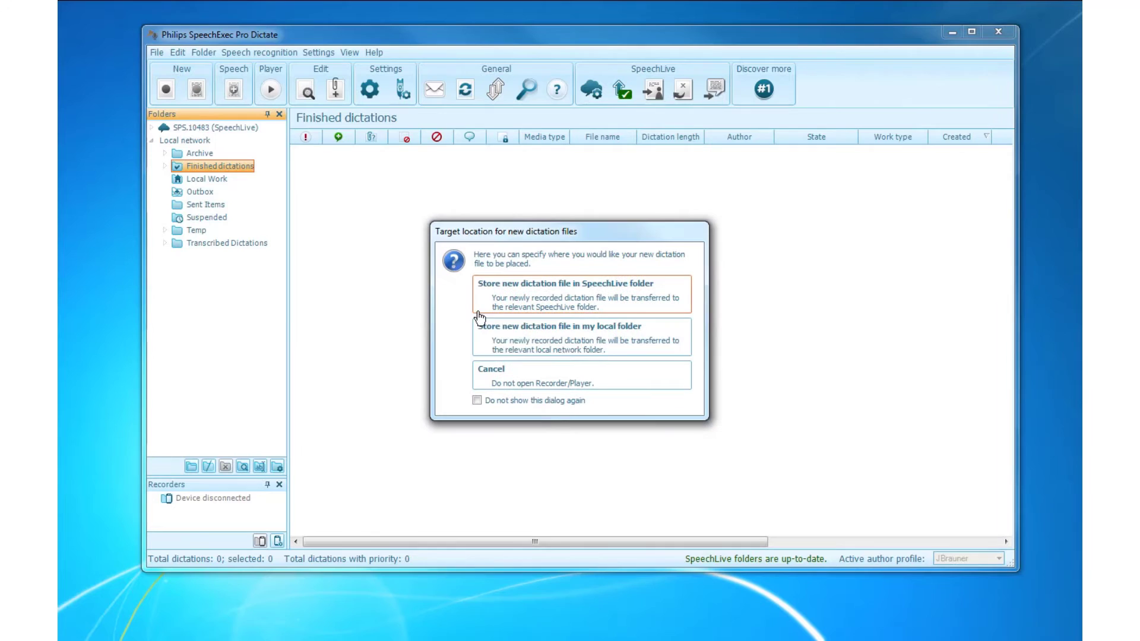
click(541, 338)
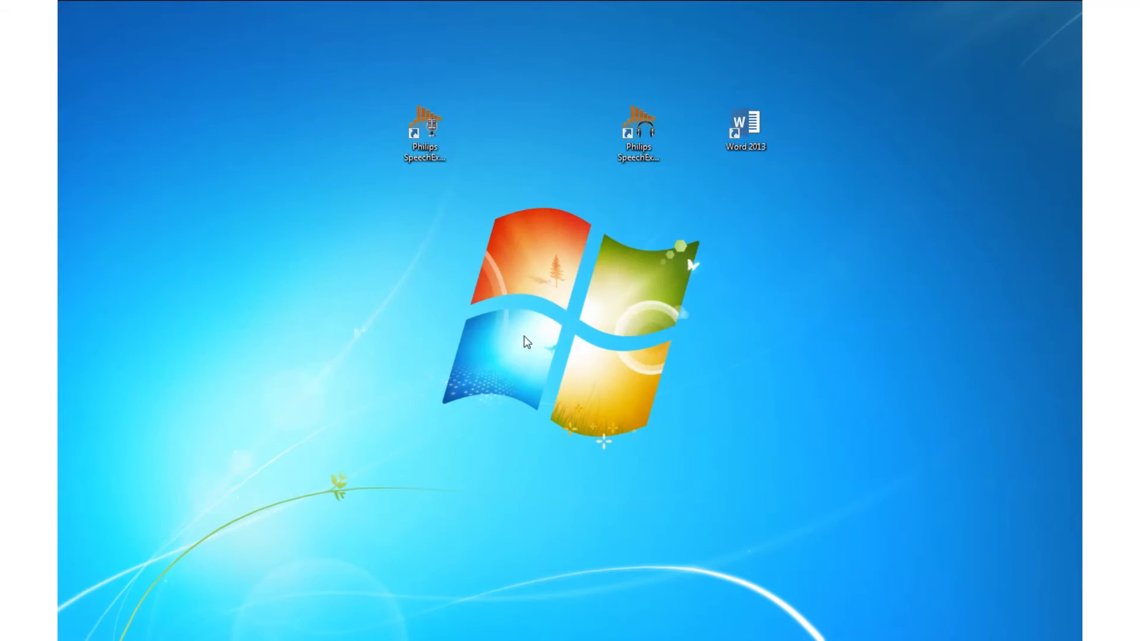
click(140, 328)
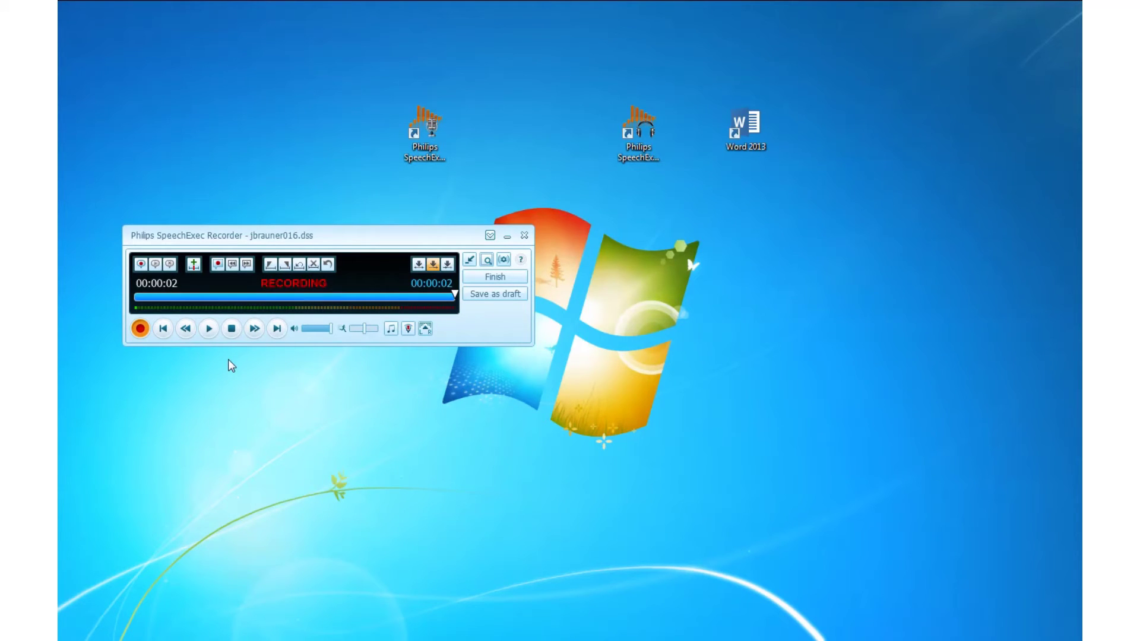
click(232, 329)
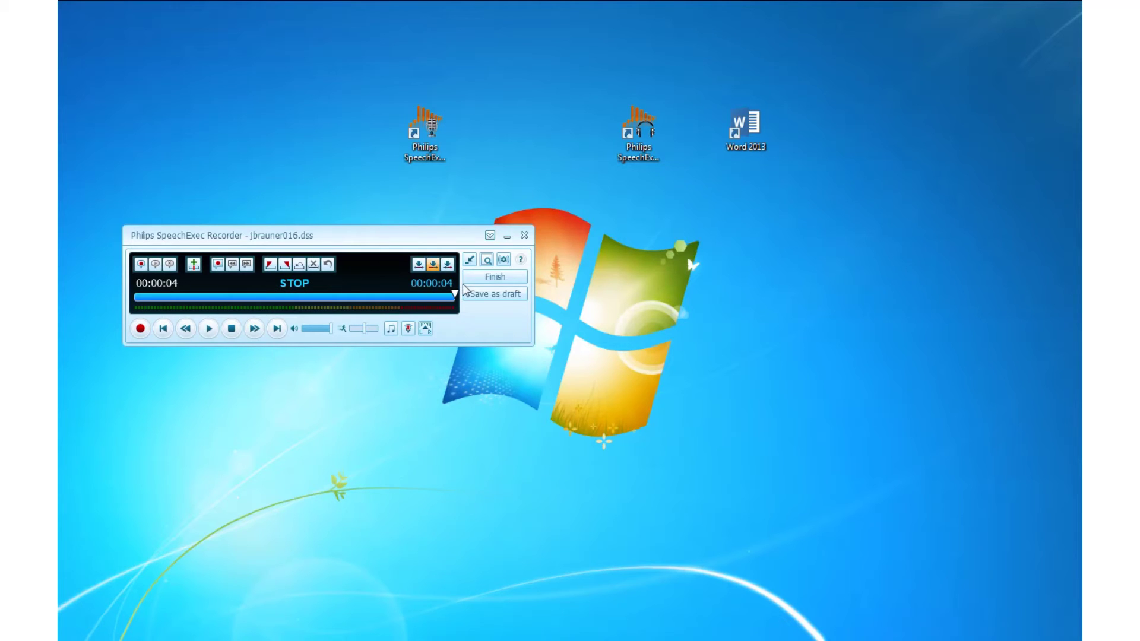
click(481, 277)
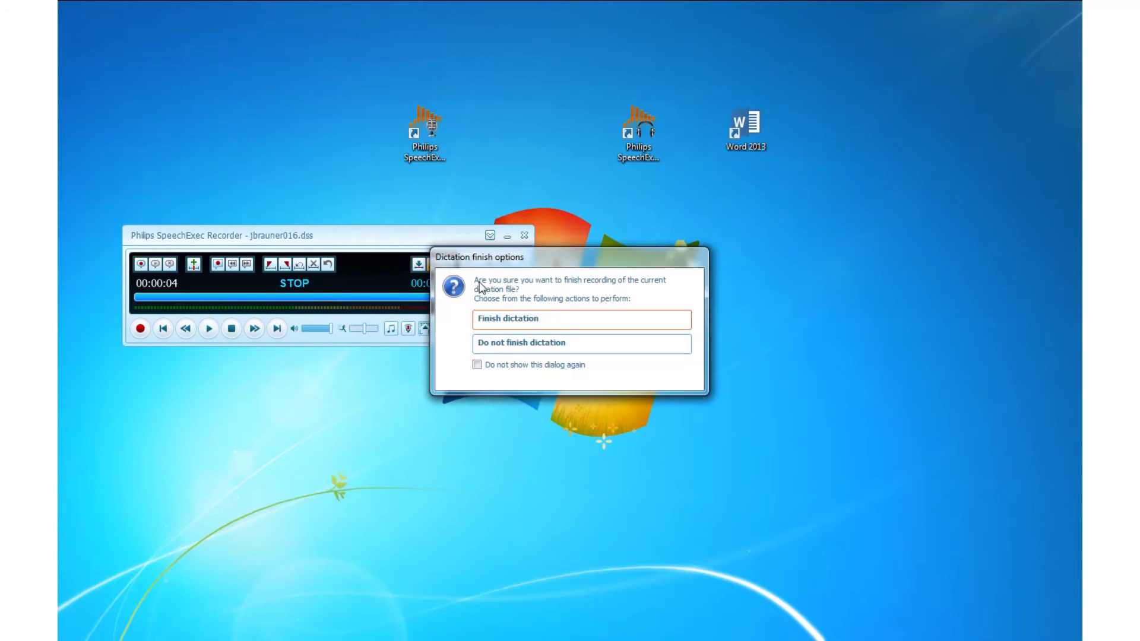
click(495, 331)
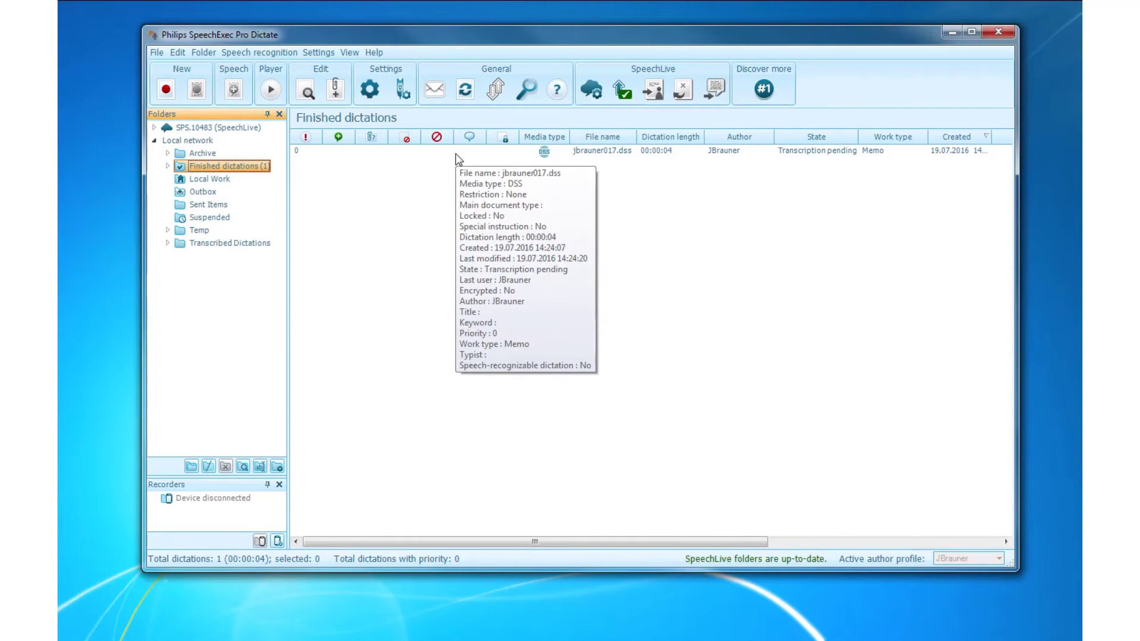
Exit SpeechExec Pro Dictate through File > Exit and pick the SpeechExec Pro Transcribe shortcut.
click(160, 54)
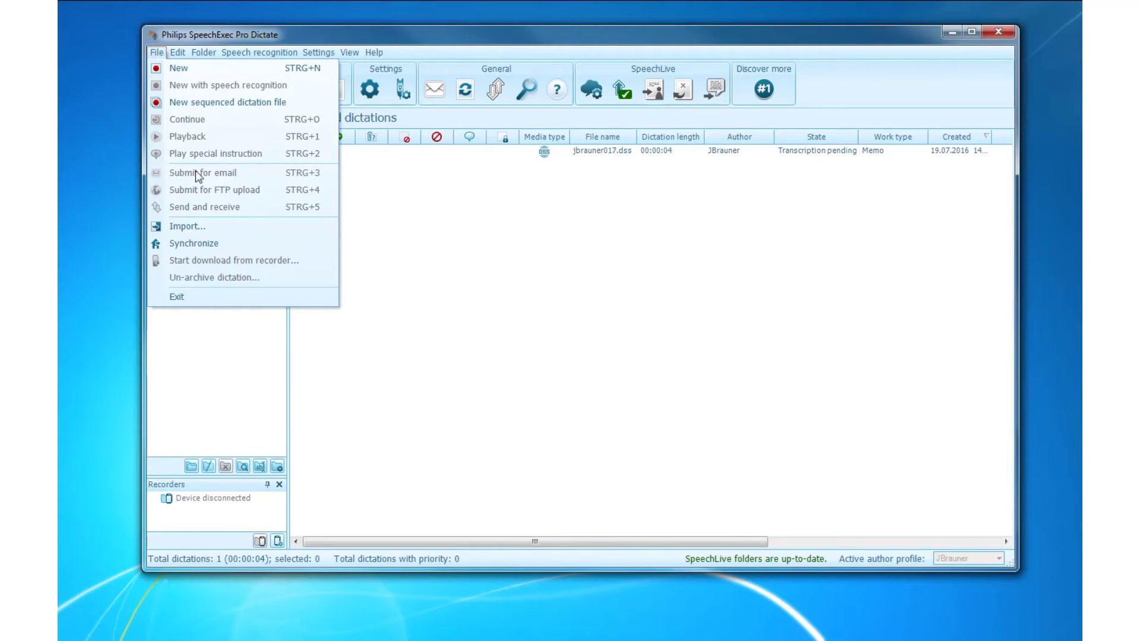
click(185, 296)
click(637, 129)
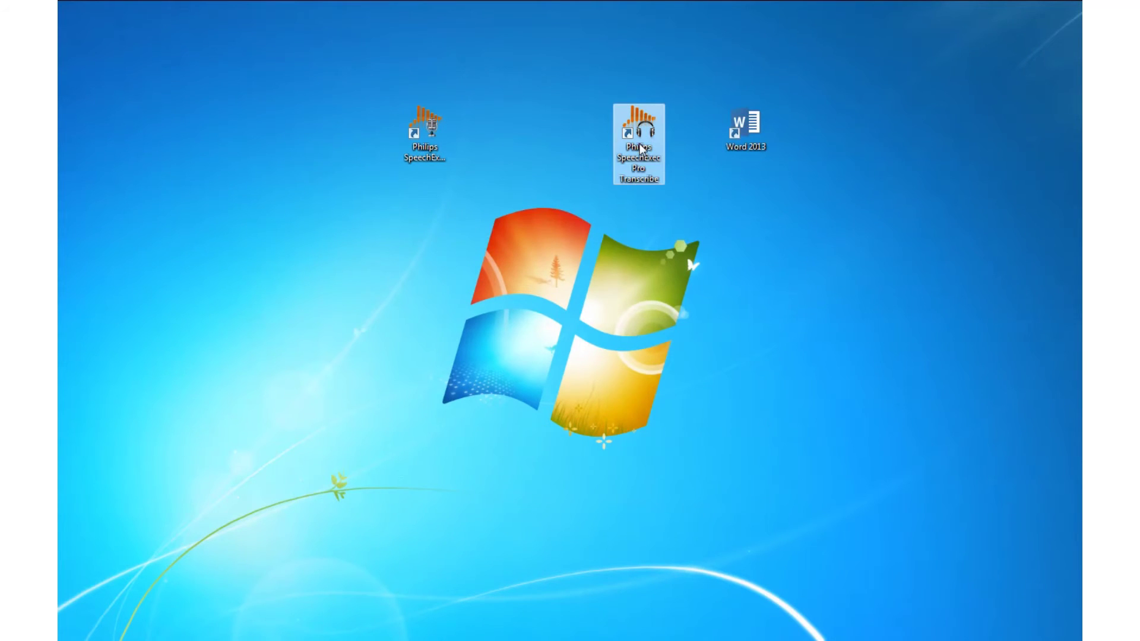
double_click(641, 153)
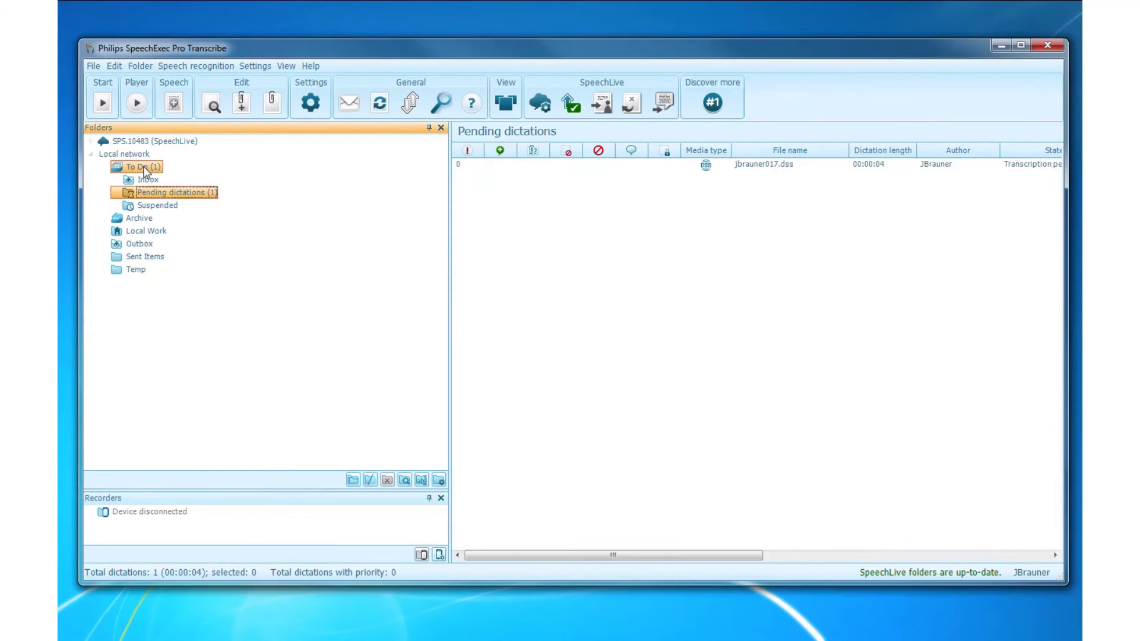
click(145, 168)
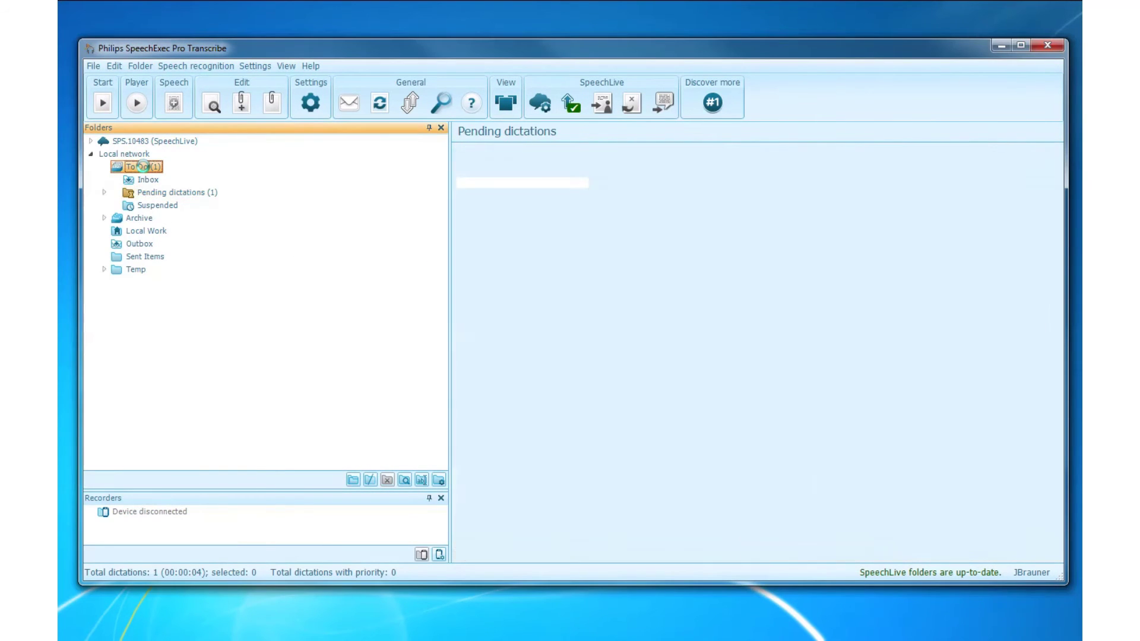
click(159, 193)
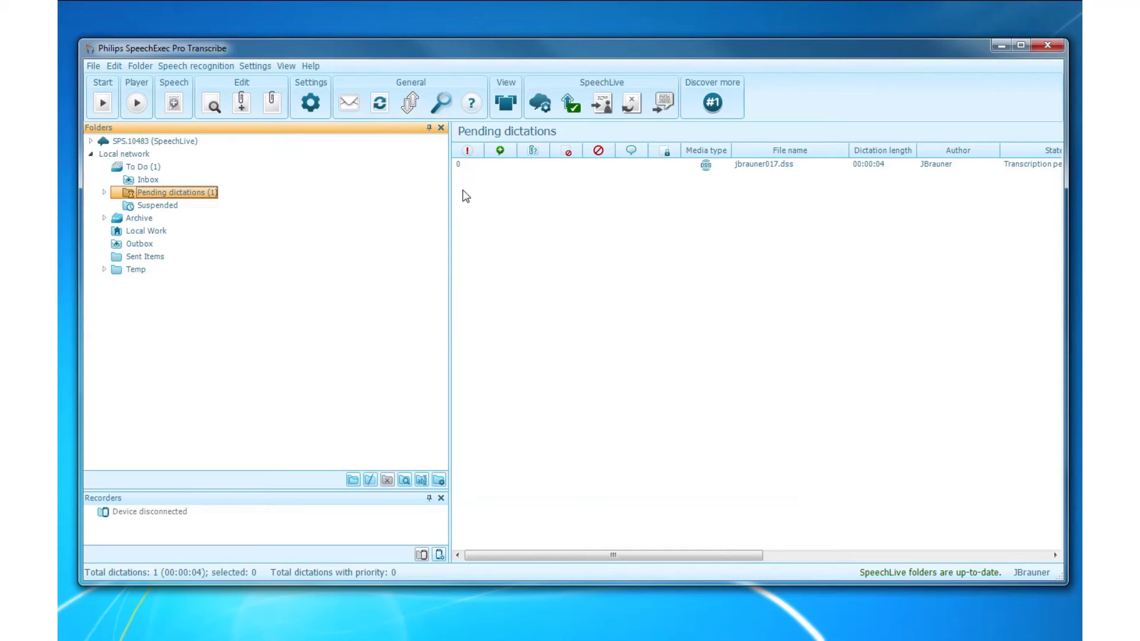
click(608, 167)
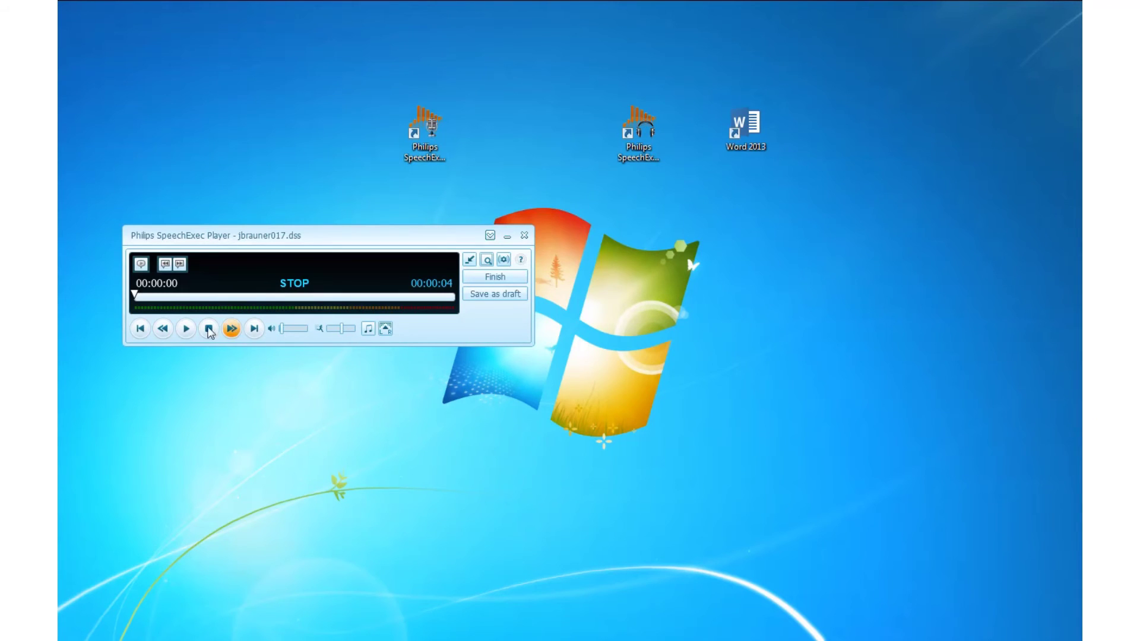
Start a blank Word 2013 document, play the dictation, and return to the document to type.
click(753, 134)
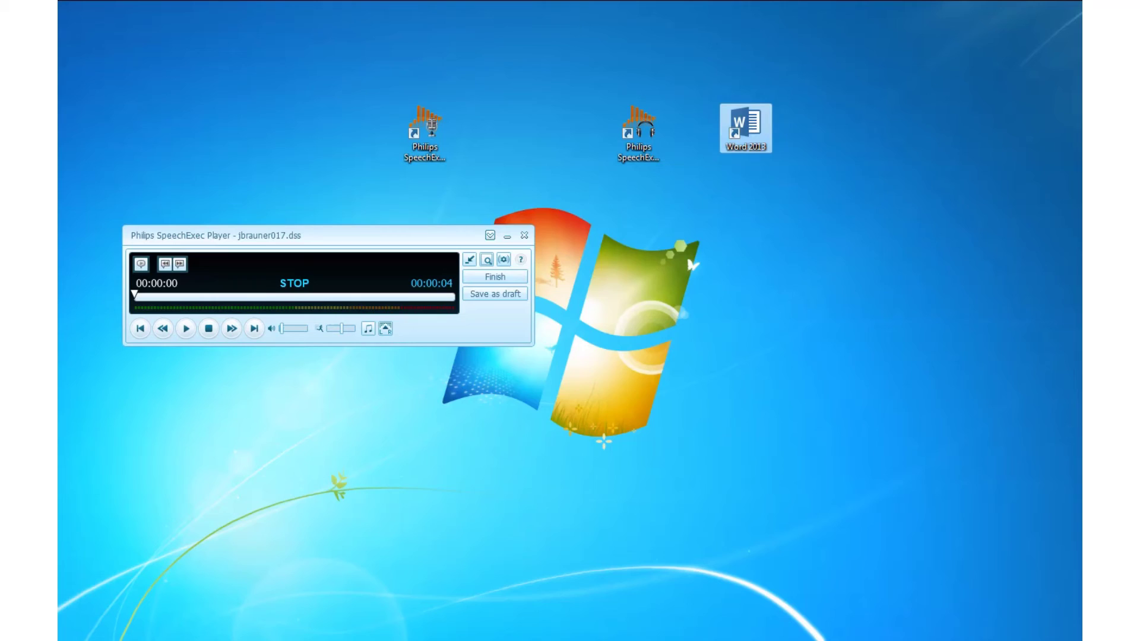
key(Return)
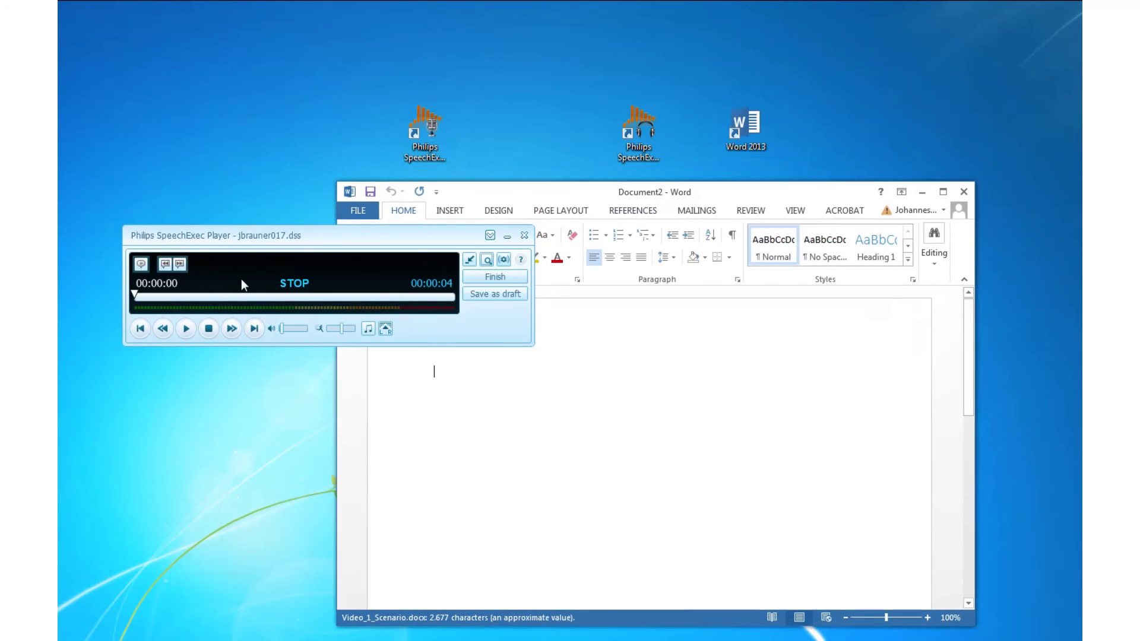
click(187, 328)
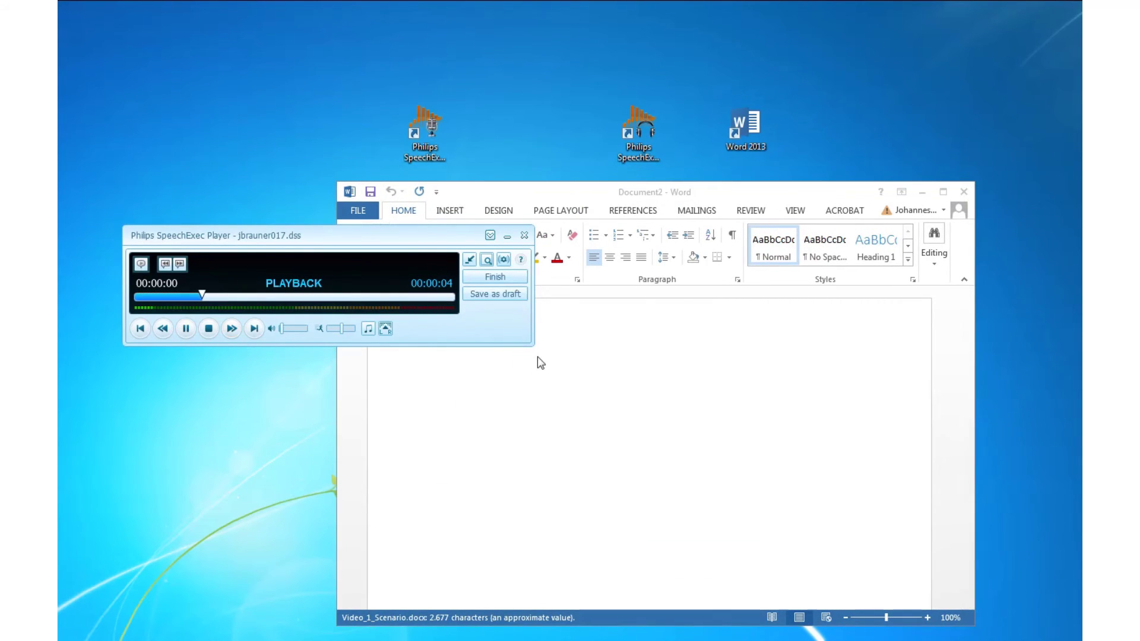
click(548, 326)
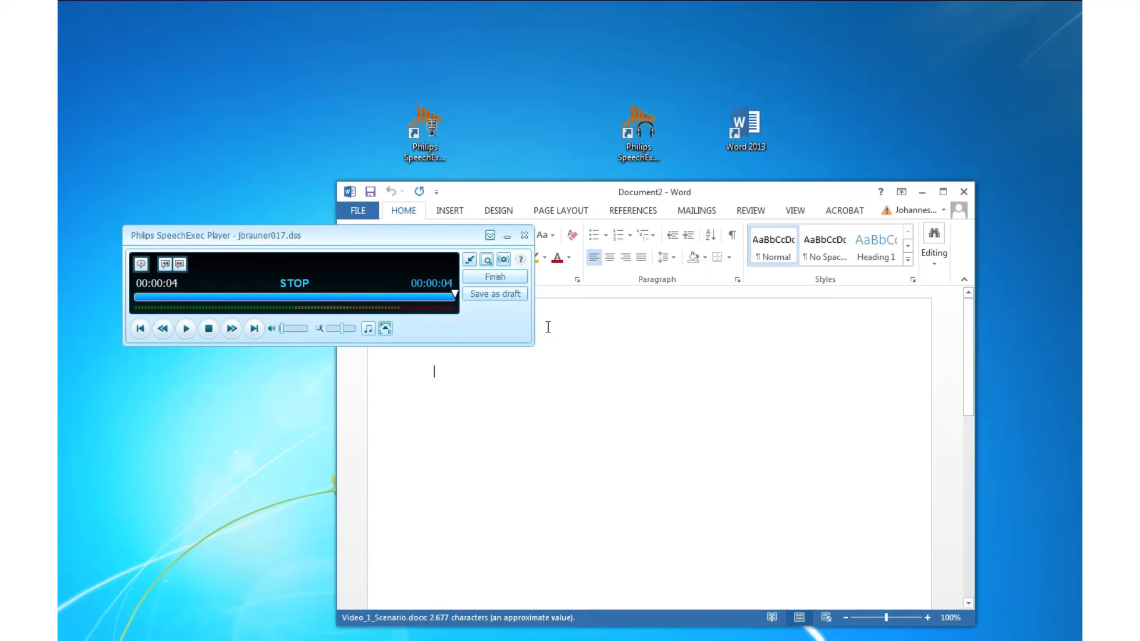
text(One)
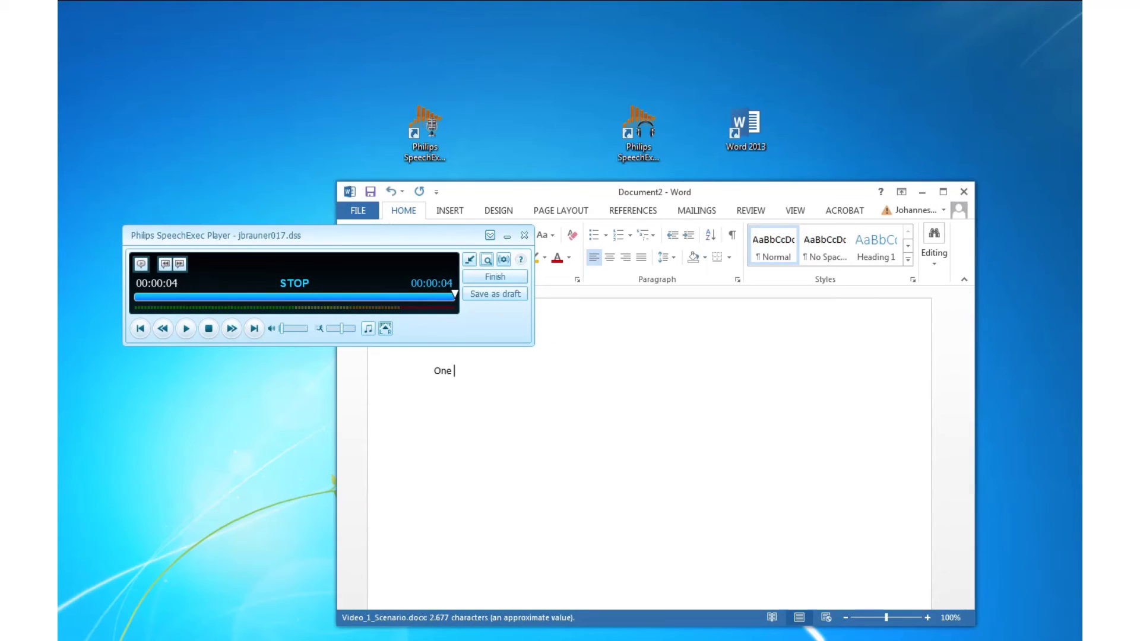
text( two three )
text(four five)
Save the transcription to the Desktop as One two three four five.odt in OpenDocument format, then close Word.
click(371, 193)
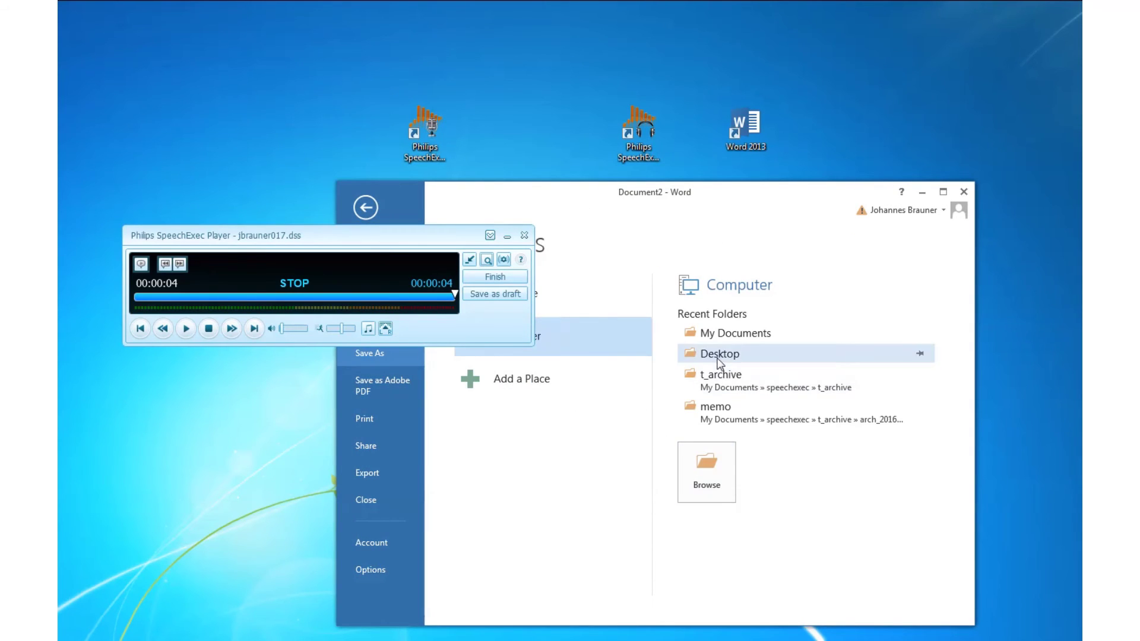
click(710, 450)
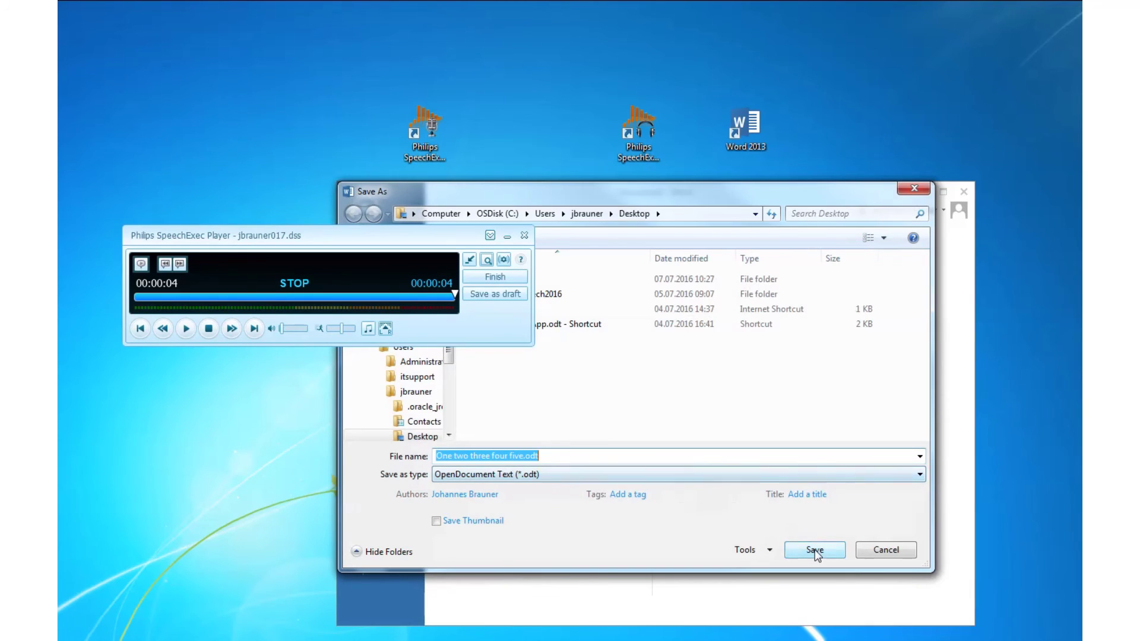
click(813, 550)
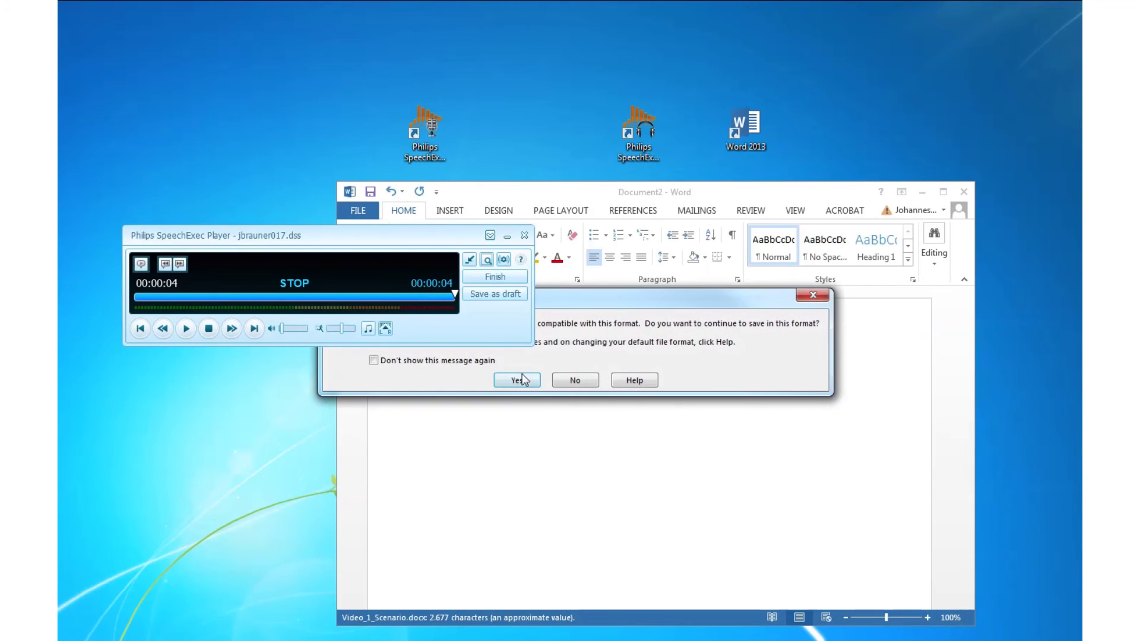
click(521, 380)
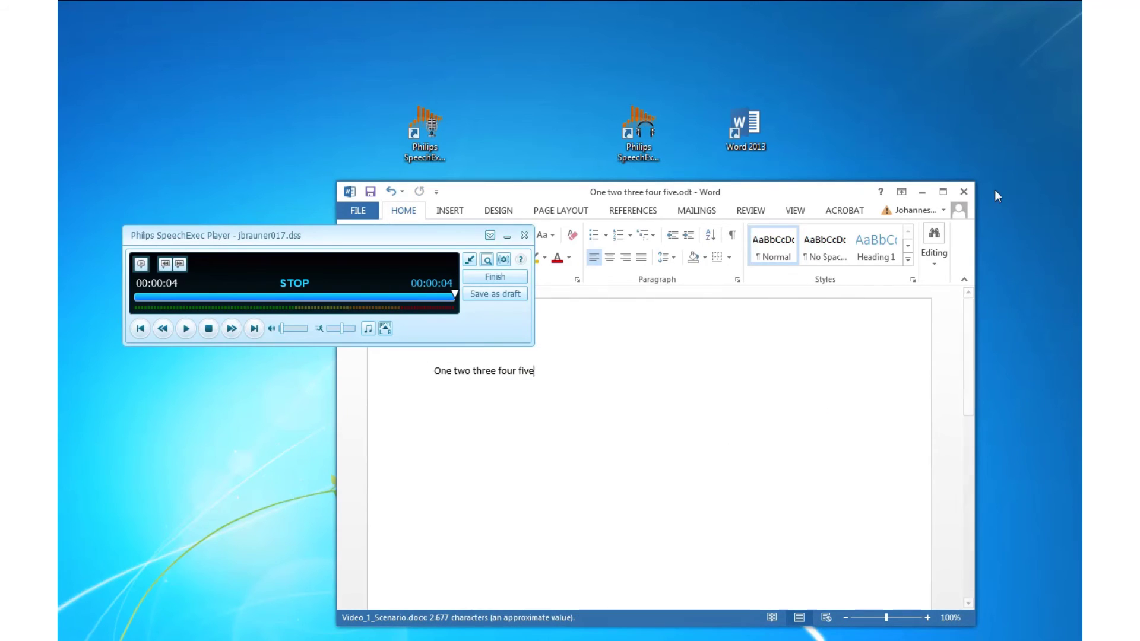
click(964, 192)
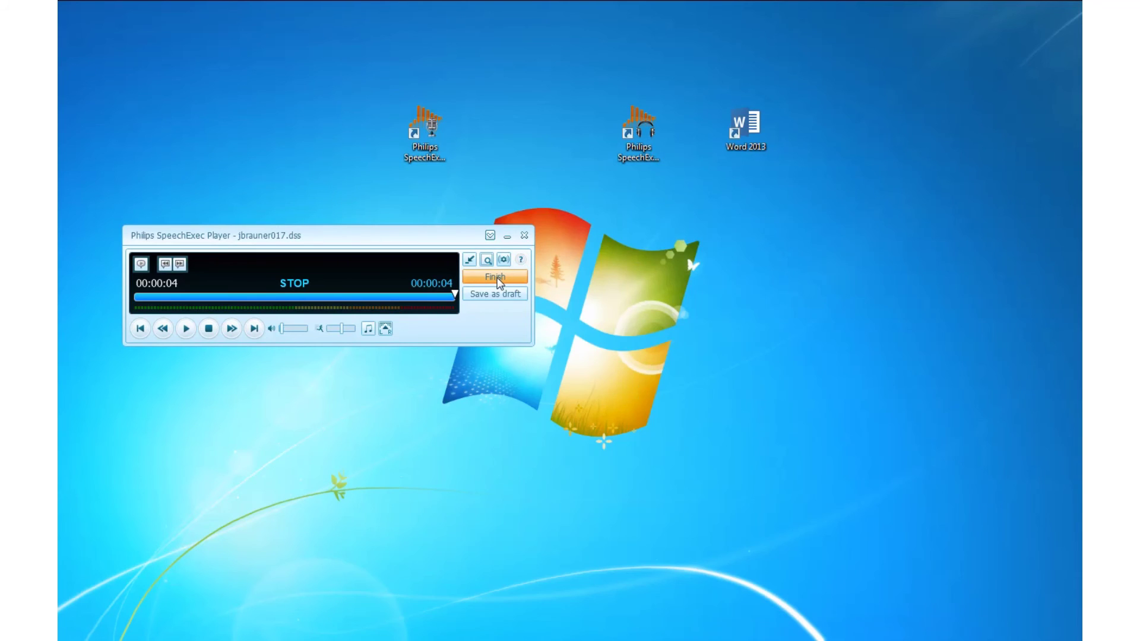
Finish the dictation in the SpeechExec Player and choose Finish transcription.
click(497, 279)
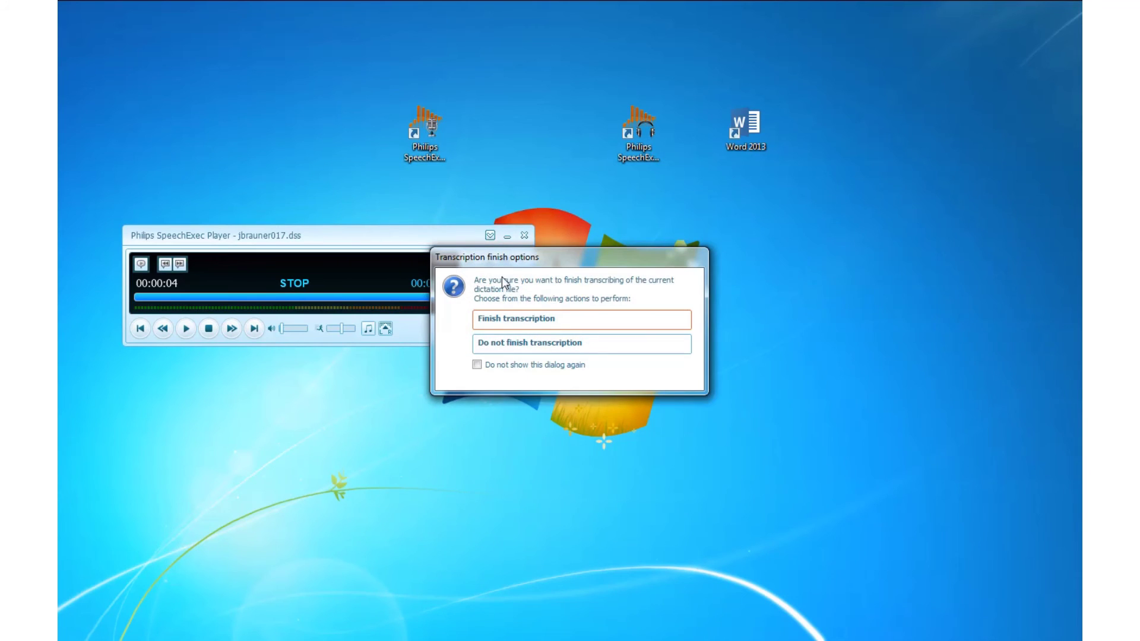
click(623, 318)
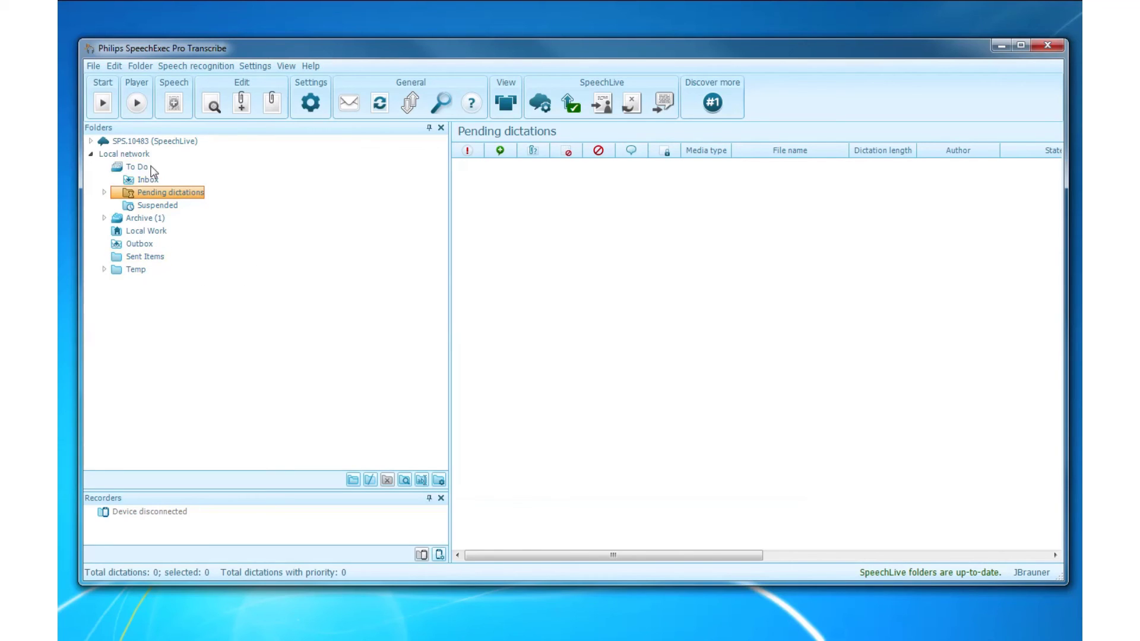
click(144, 218)
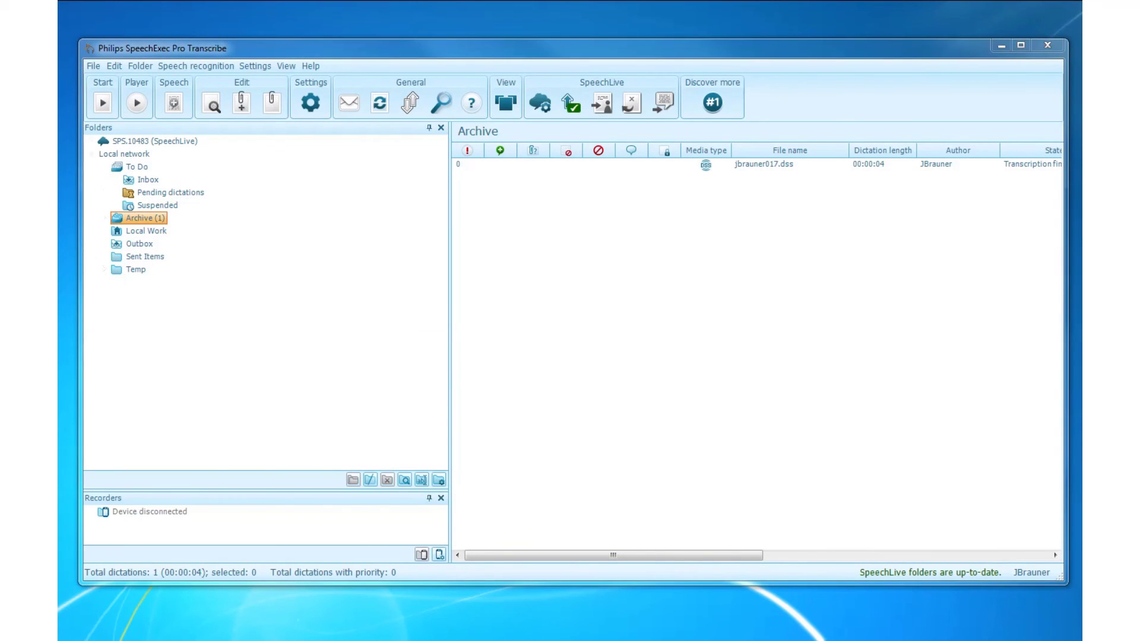
click(1021, 164)
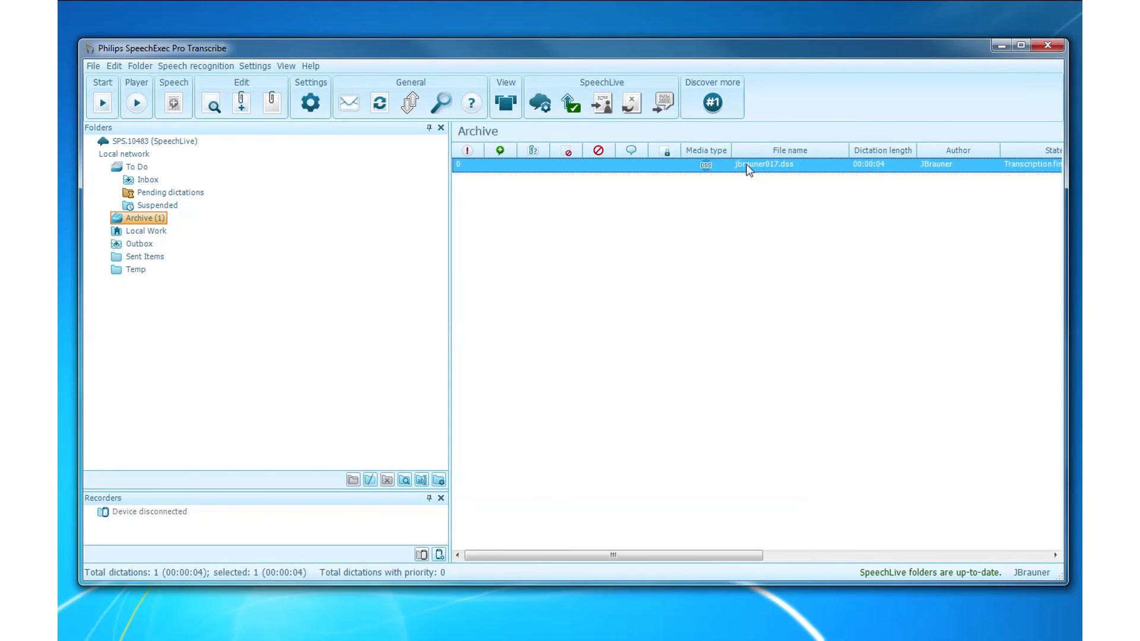
mouse_move(764, 164)
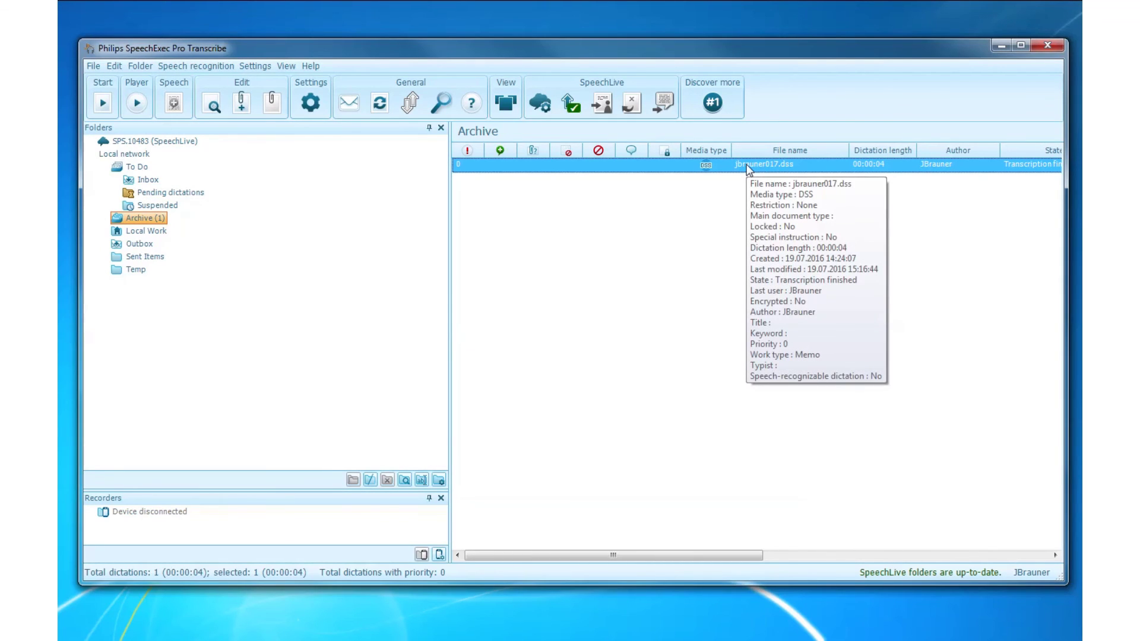
right_click(749, 170)
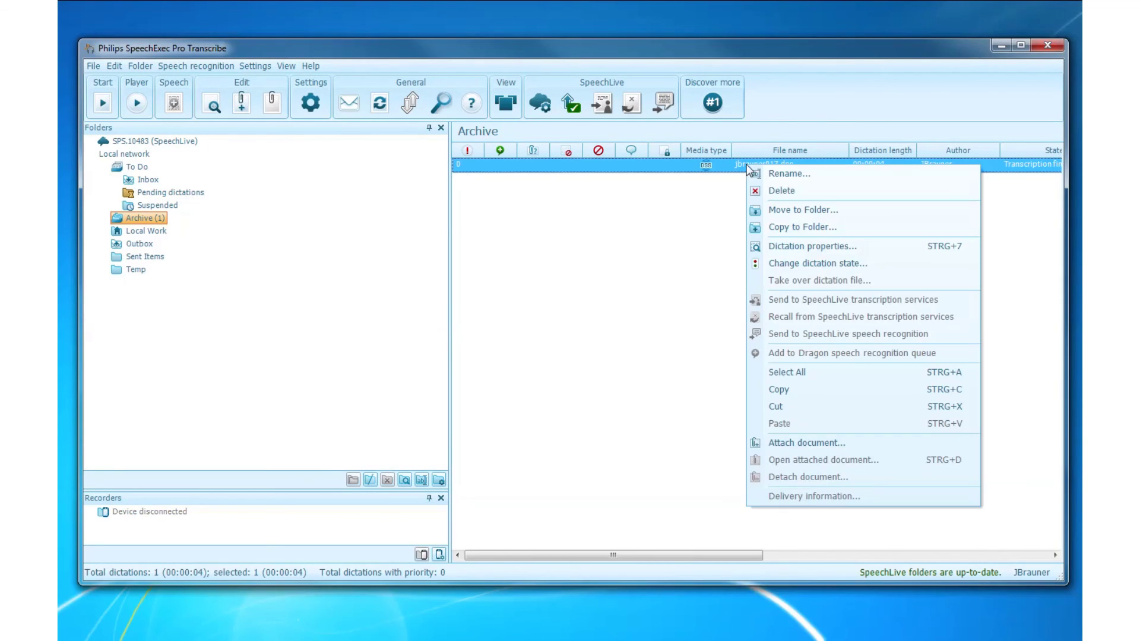
click(805, 444)
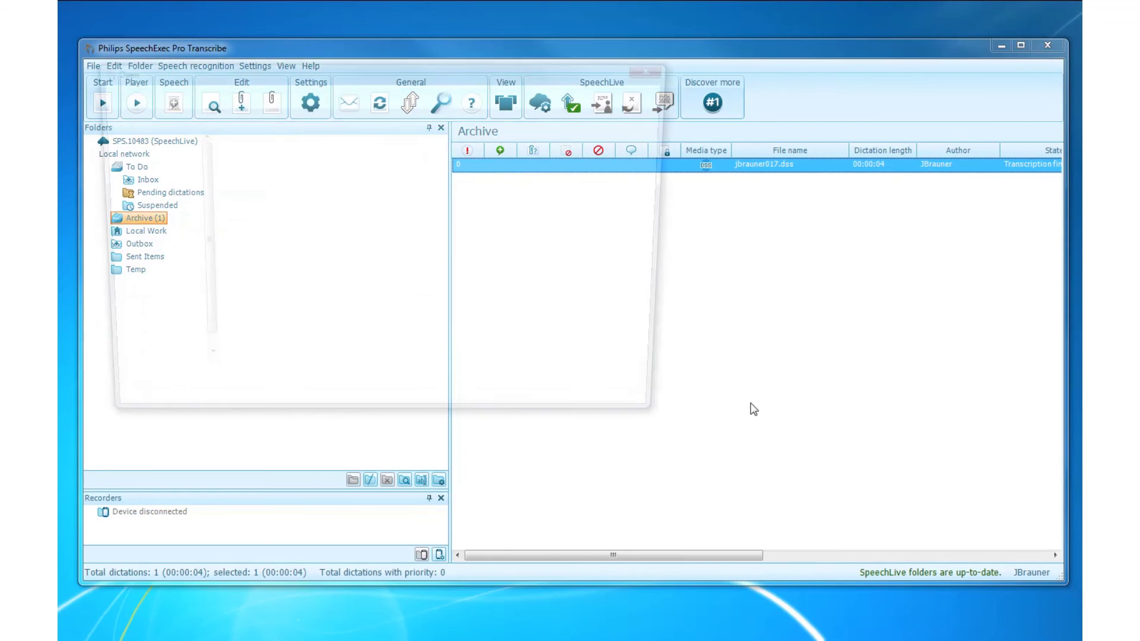
click(276, 287)
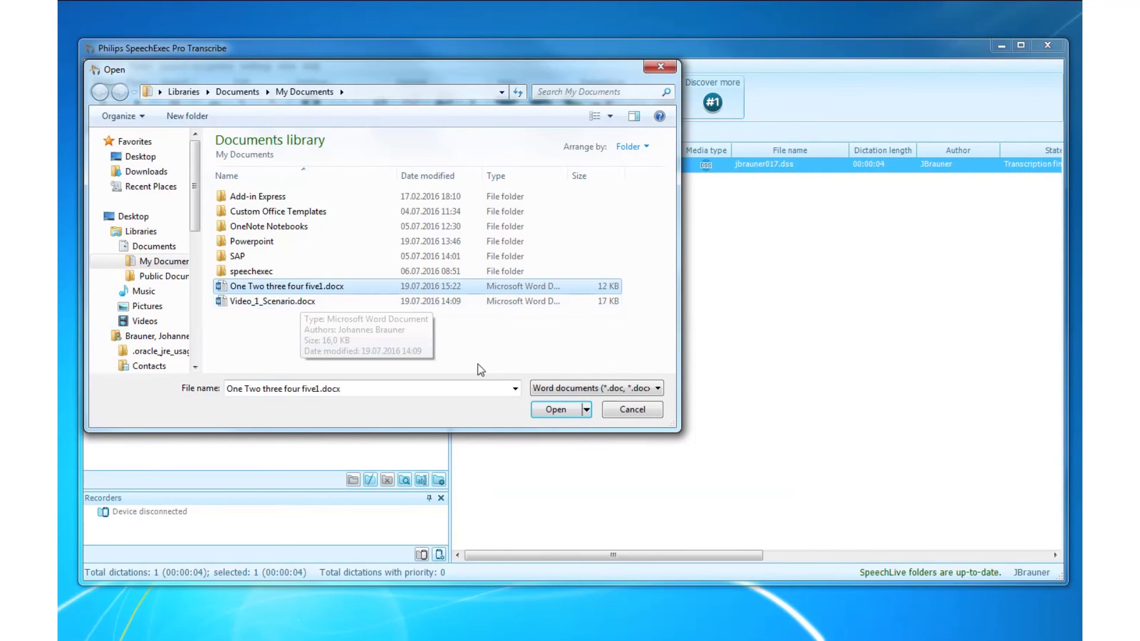